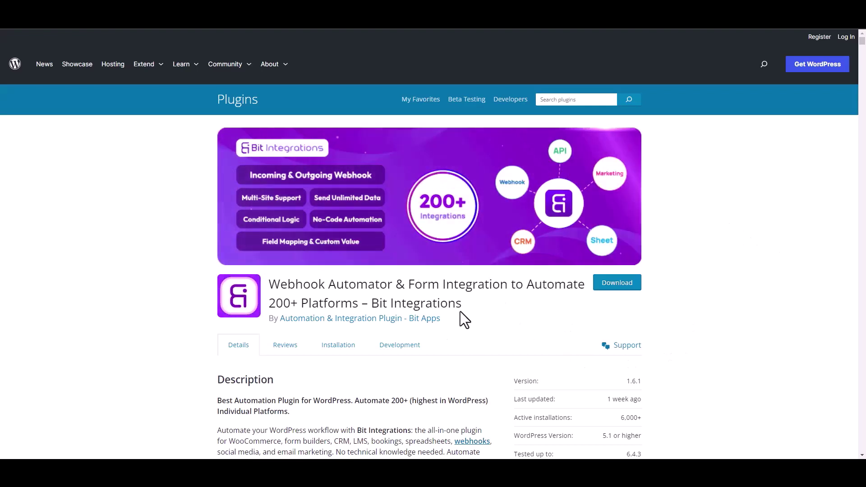
Step: Create a new integration triggered by eForm's 'Bit Integrations' form
{"action": "left_click_drag", "start_coordinate": [372, 303], "coordinate": [476, 321]}
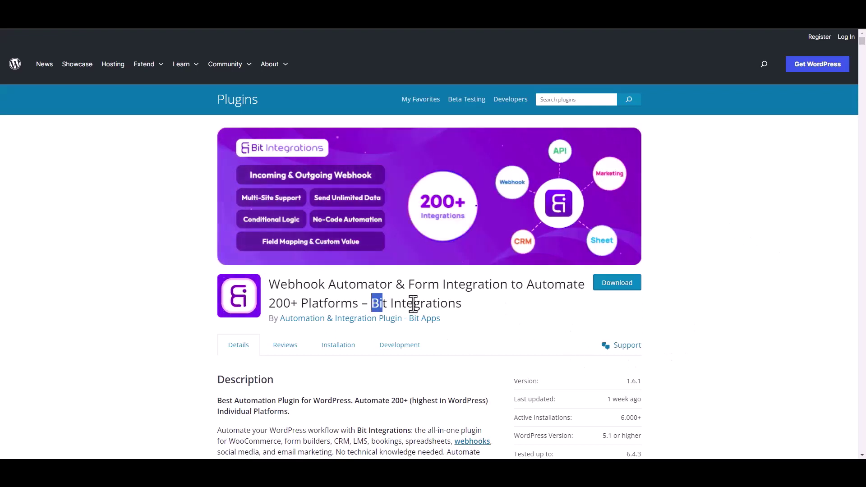
{"action": "left_click", "coordinate": [479, 316]}
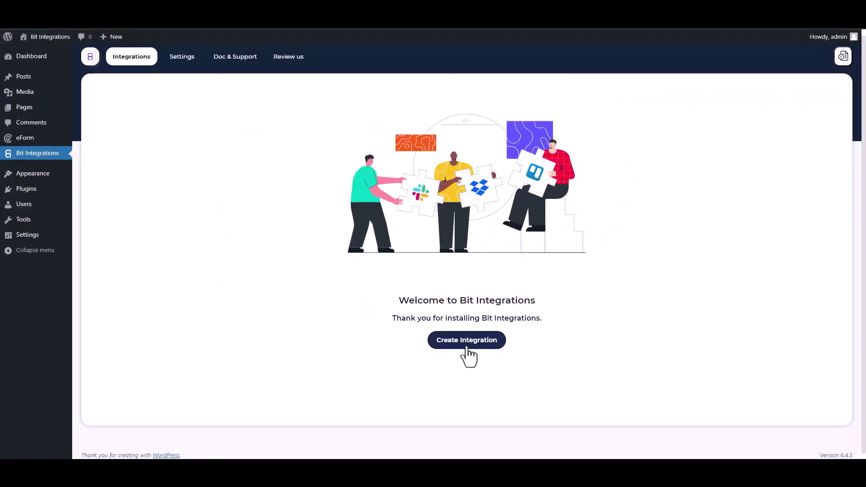
{"action": "left_click", "coordinate": [465, 345]}
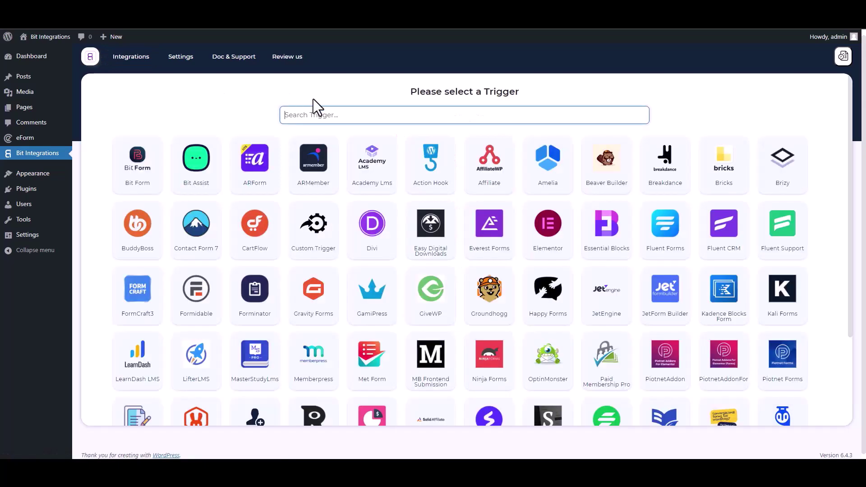
{"action": "type", "text": "e"}
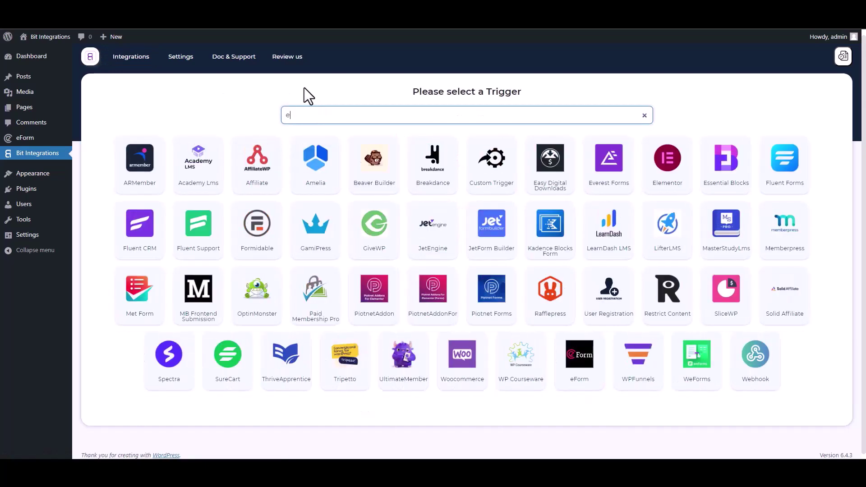
{"action": "type", "text": "f"}
{"action": "left_click", "coordinate": [427, 174]}
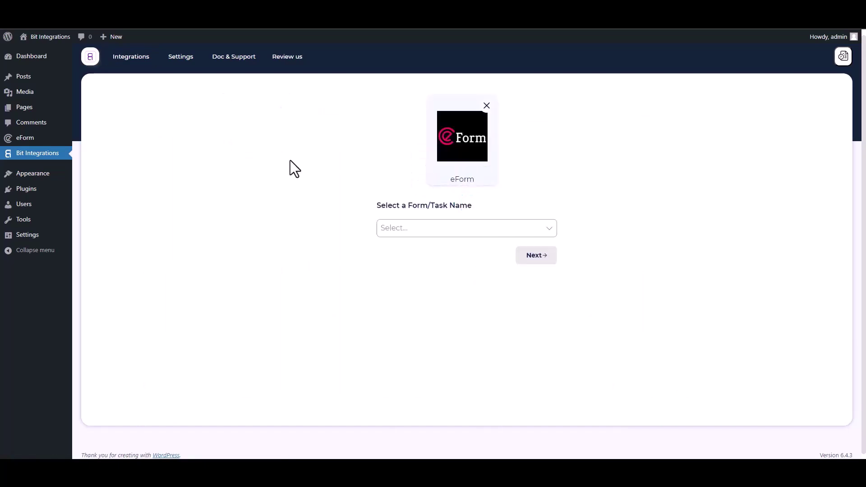
{"action": "left_click", "coordinate": [403, 226]}
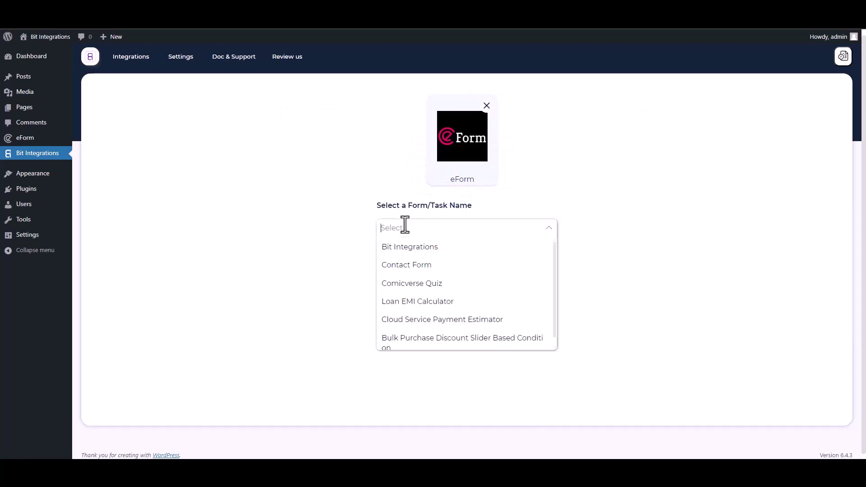
{"action": "left_click", "coordinate": [408, 249]}
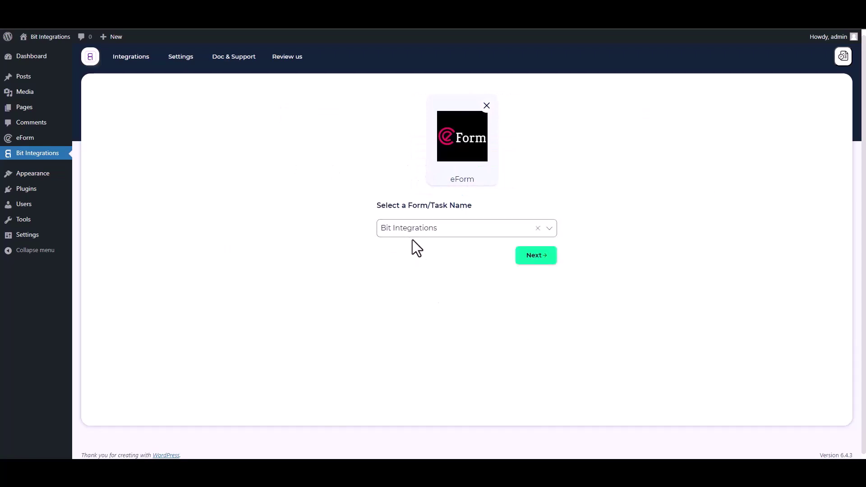
{"action": "left_click", "coordinate": [529, 257]}
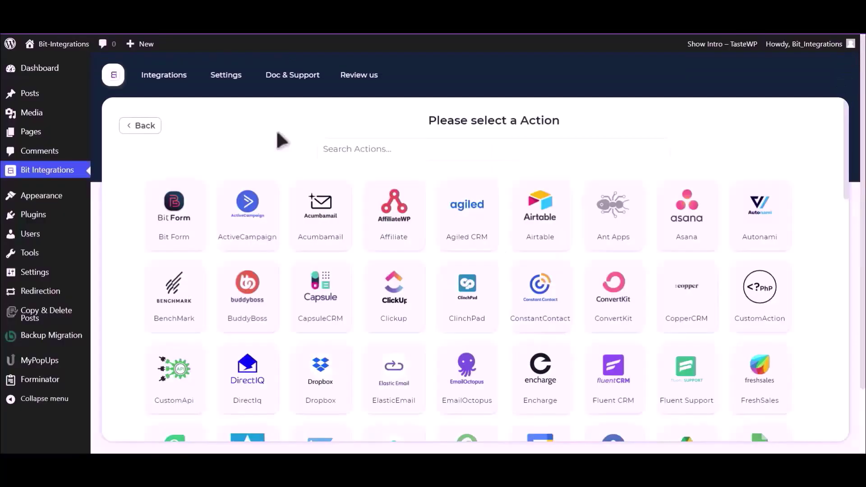
Step: Set Google Drive as the action and find the client ID and secret help text
{"action": "left_click", "coordinate": [445, 143]}
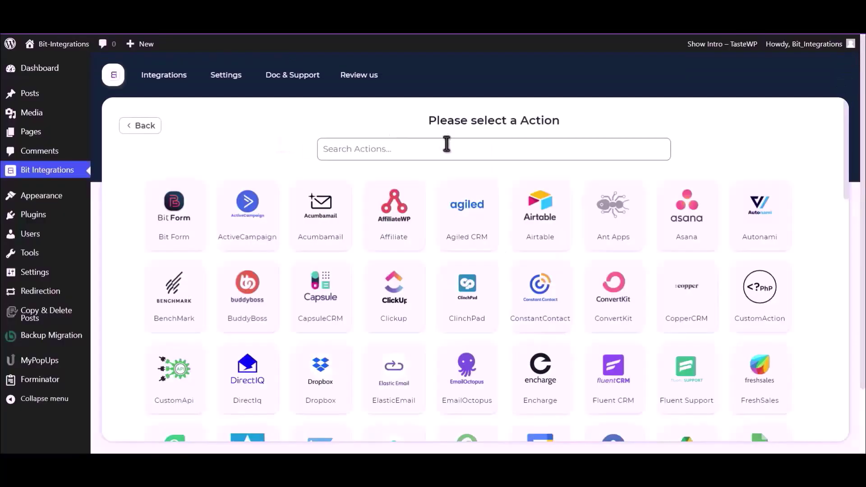
{"action": "type", "text": "Goog"}
{"action": "left_click", "coordinate": [502, 221]}
{"action": "scroll", "coordinate": [502, 222], "scroll_direction": "down", "scroll_amount": 2}
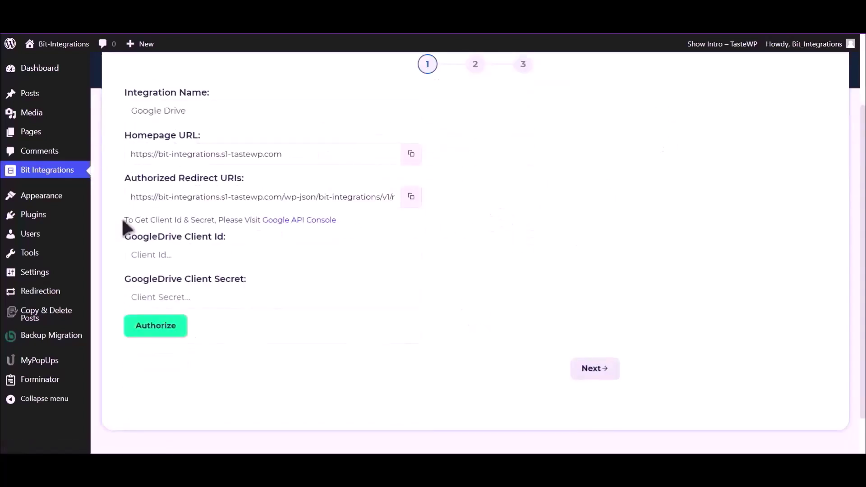
{"action": "left_click_drag", "start_coordinate": [124, 220], "coordinate": [244, 221]}
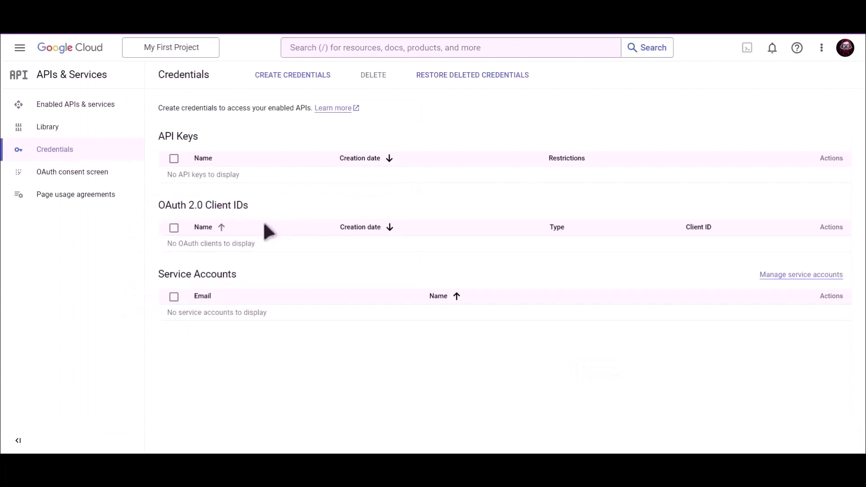
Step: Find the Google Drive API in the console search and enable it
{"action": "left_click", "coordinate": [384, 47]}
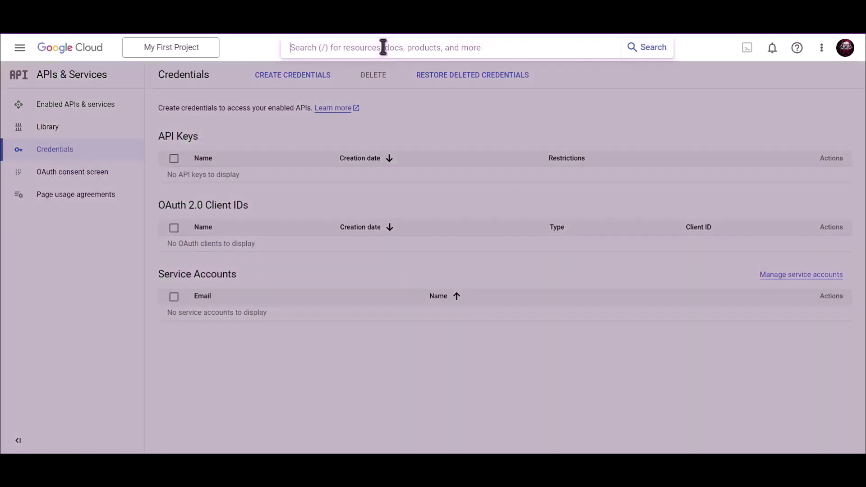
{"action": "type", "text": "Google"}
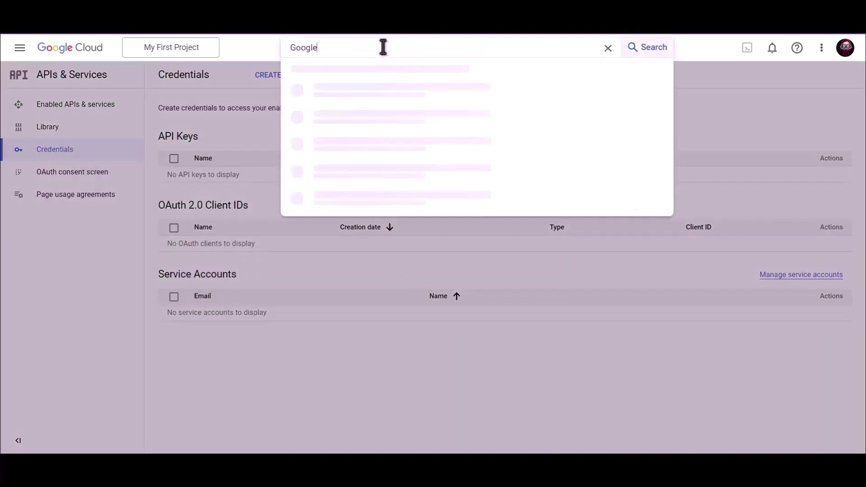
{"action": "type", "text": " Drive API"}
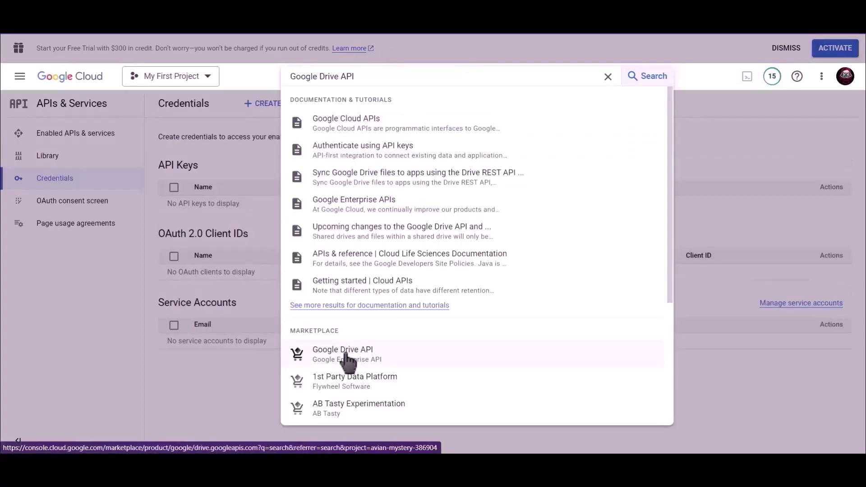
{"action": "left_click", "coordinate": [348, 359]}
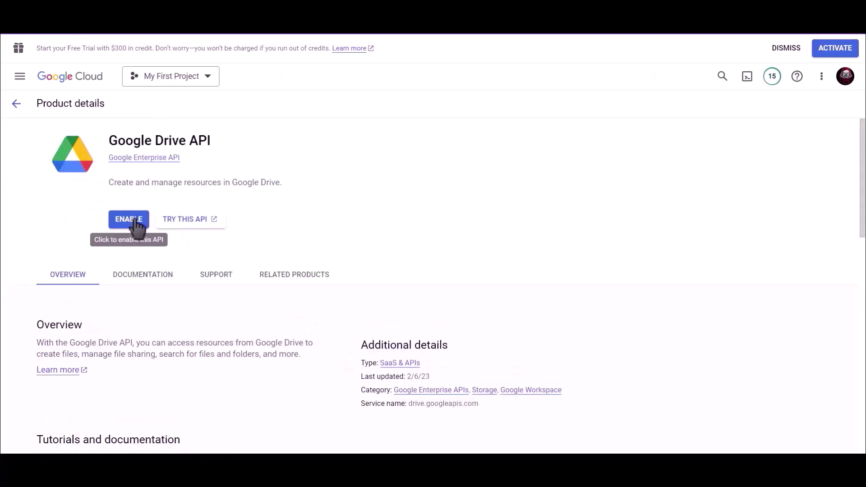
{"action": "left_click", "coordinate": [137, 221]}
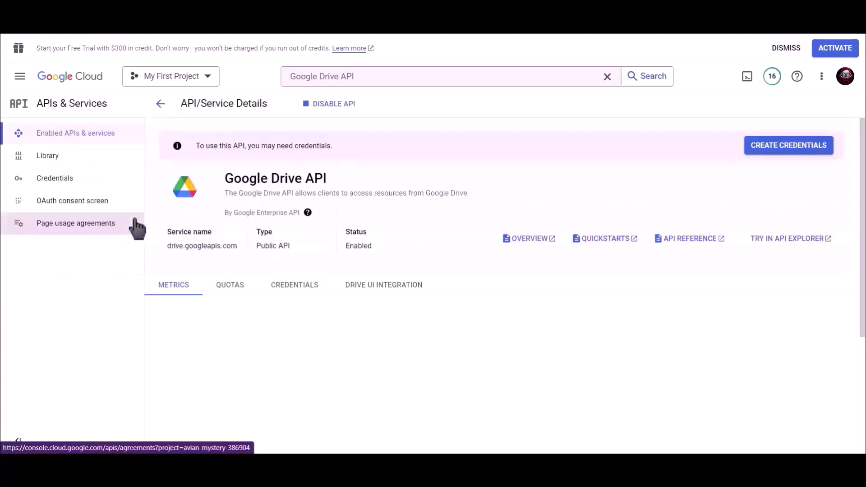
Step: Start a Web application OAuth client ID named 'Bit Integrations' from the Credentials page
{"action": "left_click", "coordinate": [75, 185]}
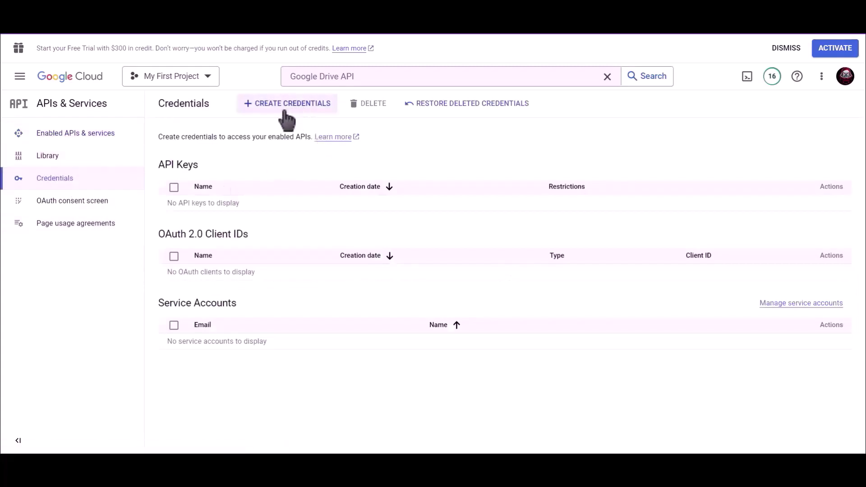
{"action": "left_click", "coordinate": [288, 107]}
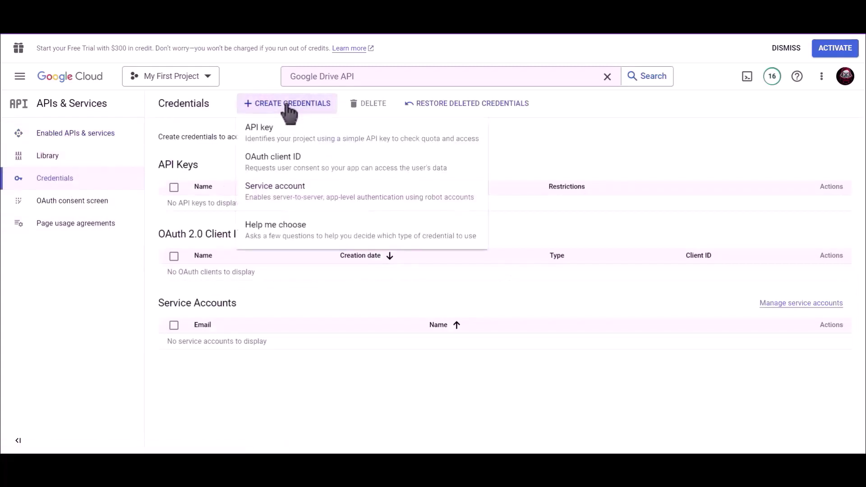
{"action": "left_click", "coordinate": [325, 165]}
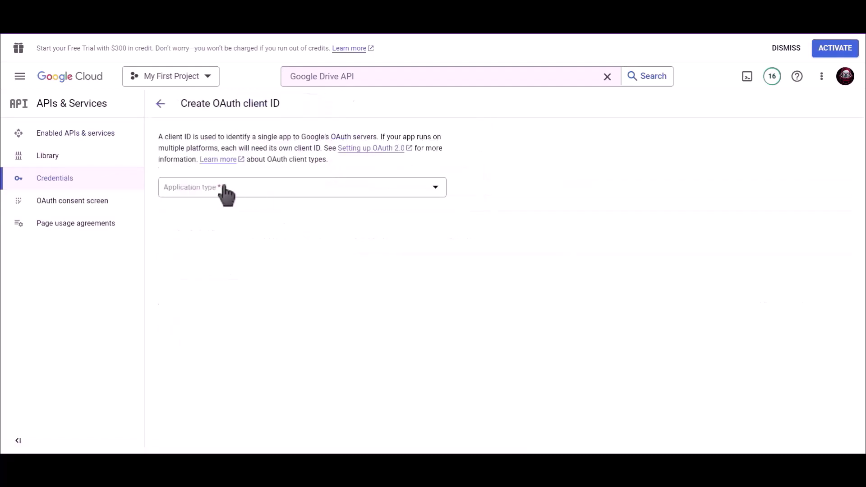
{"action": "left_click", "coordinate": [220, 187]}
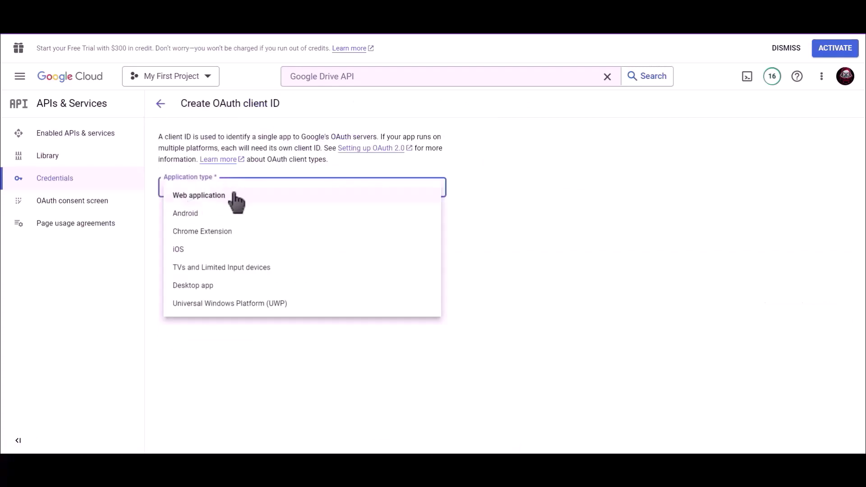
{"action": "left_click", "coordinate": [236, 199]}
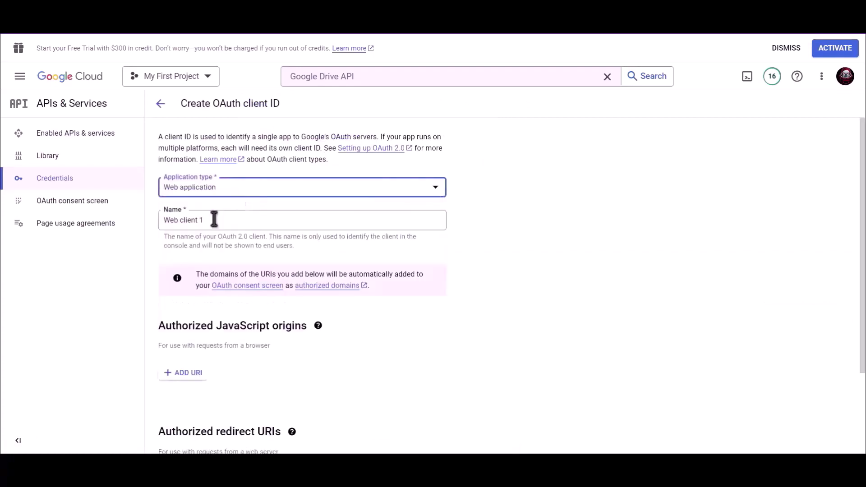
{"action": "left_click_drag", "start_coordinate": [214, 220], "coordinate": [161, 225]}
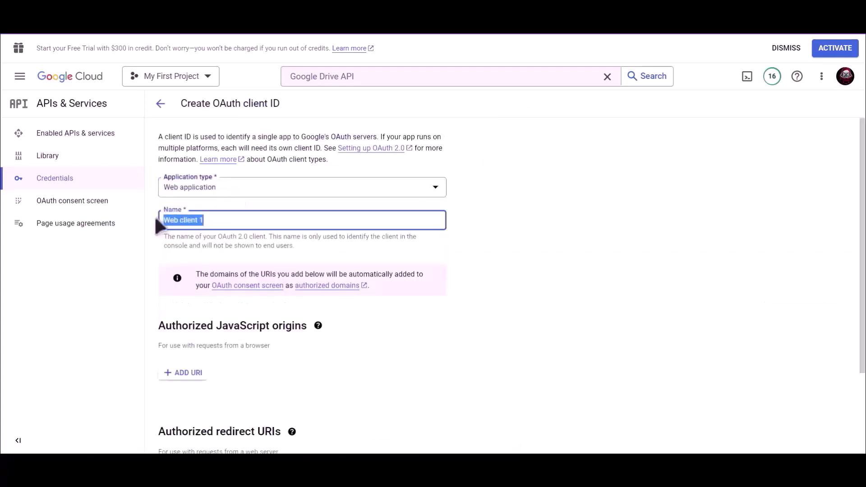
{"action": "type", "text": "Bi"}
{"action": "type", "text": "t Integrations"}
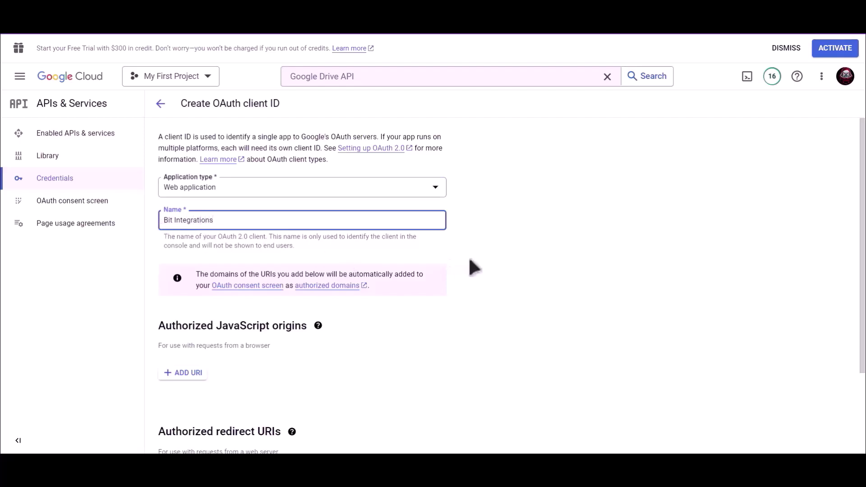
{"action": "left_click", "coordinate": [468, 260]}
{"action": "scroll", "coordinate": [456, 260], "scroll_direction": "down", "scroll_amount": 3}
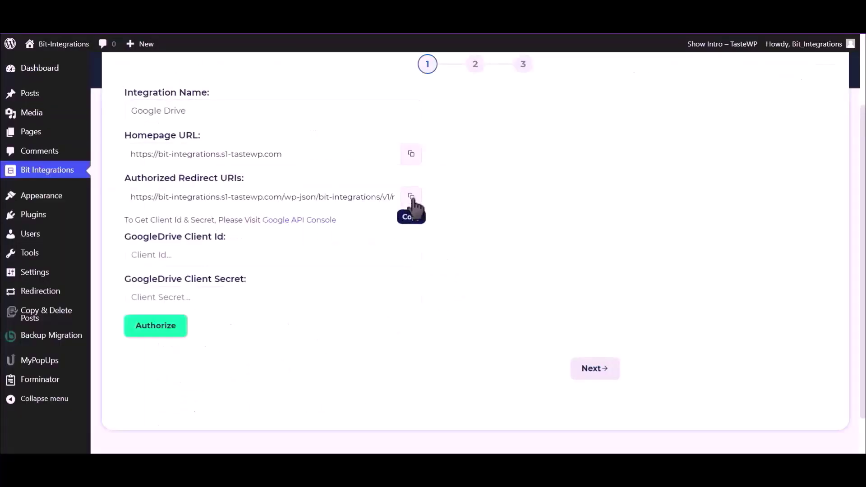
Step: Copy the authorized redirect URI from Bit Integrations' Google Drive settings
{"action": "left_click", "coordinate": [412, 199]}
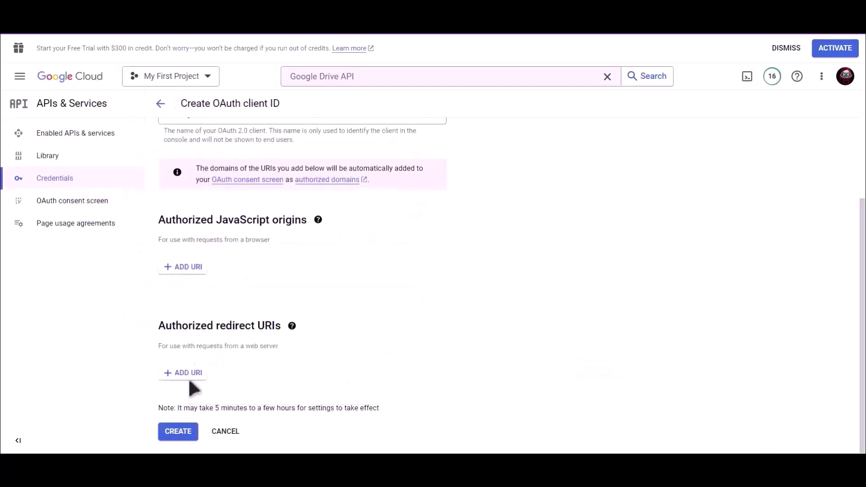
Step: Add the Bit Integrations redirect URI to the OAuth client and create it
{"action": "left_click", "coordinate": [186, 377]}
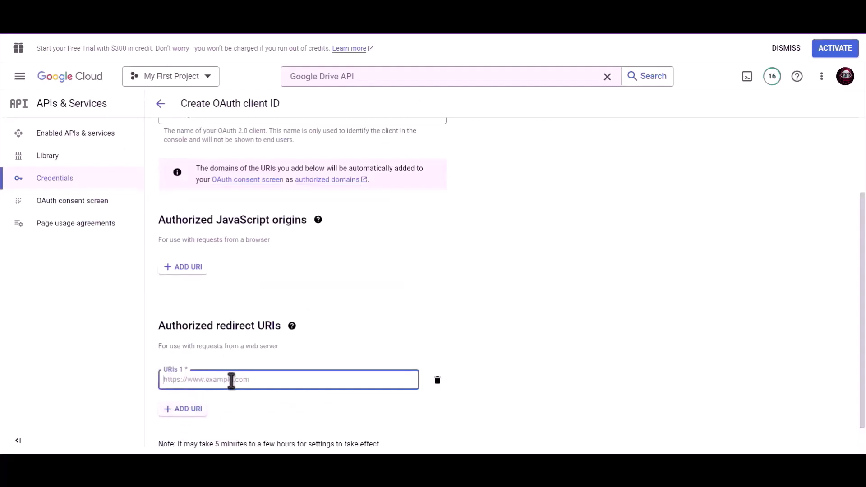
{"action": "key", "text": "ctrl+v"}
{"action": "scroll", "coordinate": [426, 327], "scroll_direction": "down", "scroll_amount": 1}
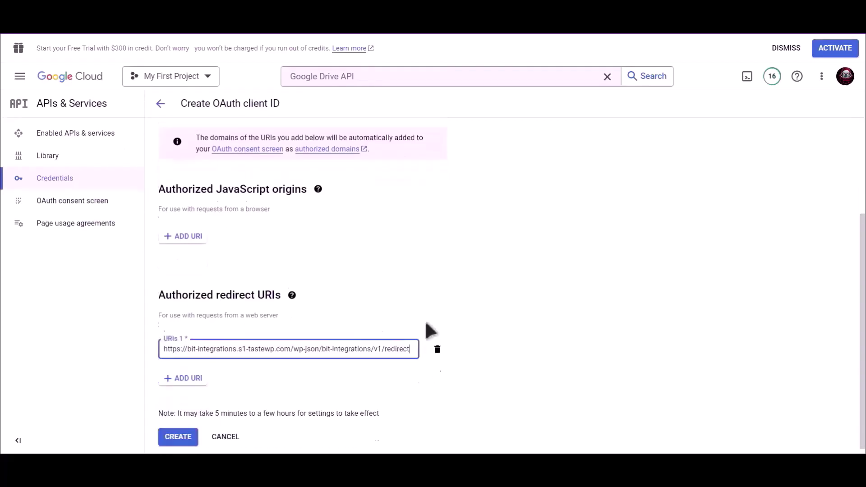
{"action": "left_click", "coordinate": [180, 432]}
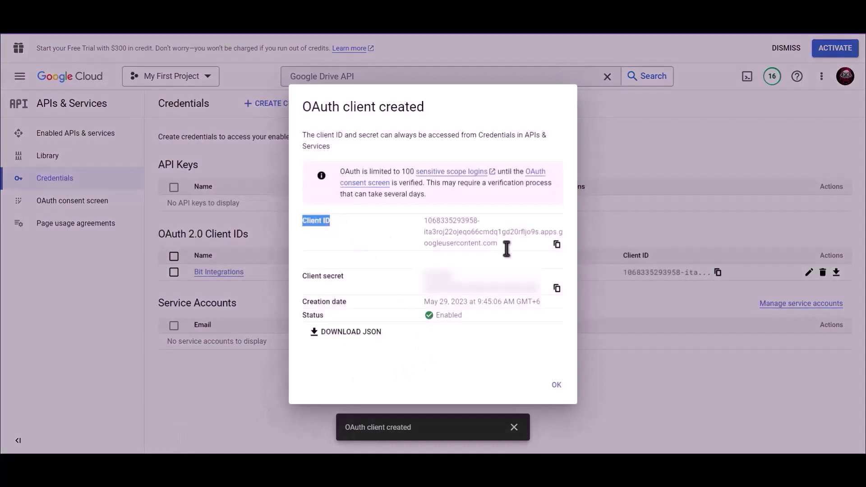
Step: Paste the new client ID and client secret into Bit Integrations' Client Id and Secret fields
{"action": "left_click", "coordinate": [558, 245]}
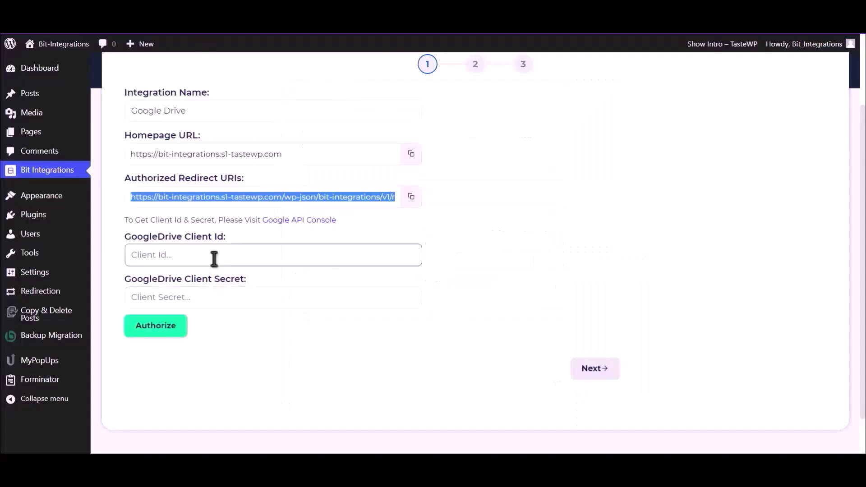
{"action": "left_click", "coordinate": [215, 259]}
{"action": "key", "text": "ctrl+v"}
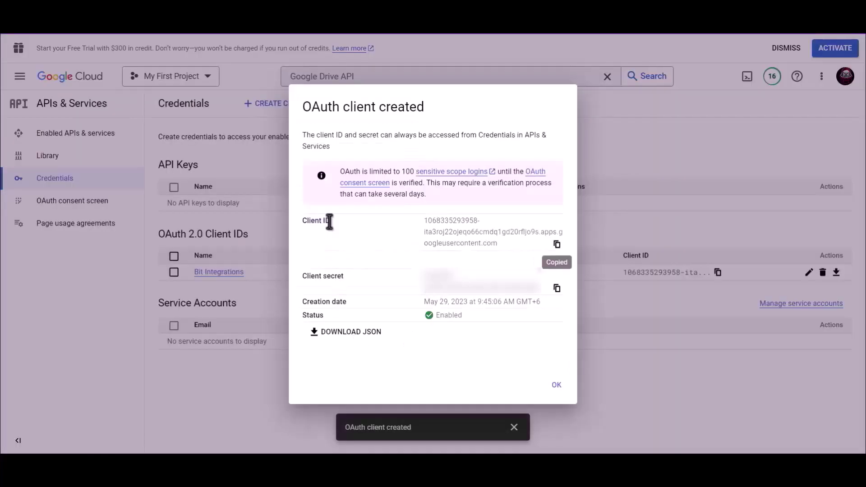
{"action": "left_click_drag", "start_coordinate": [345, 276], "coordinate": [301, 277]}
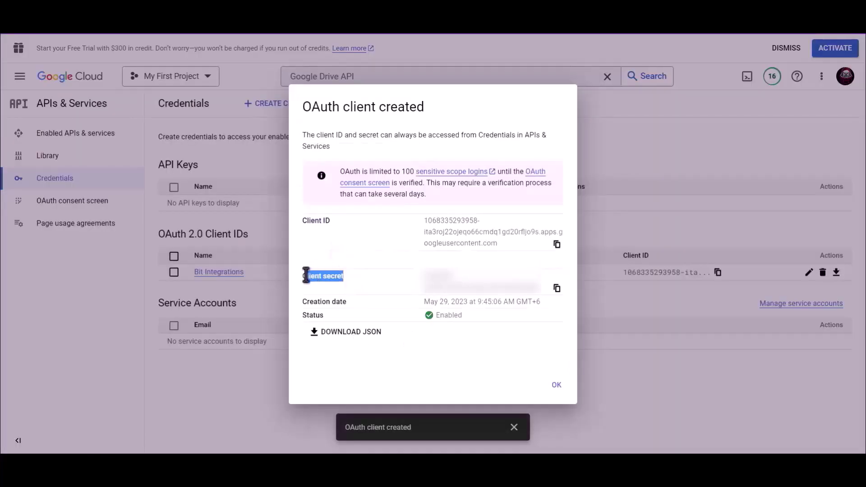
{"action": "left_click", "coordinate": [558, 289]}
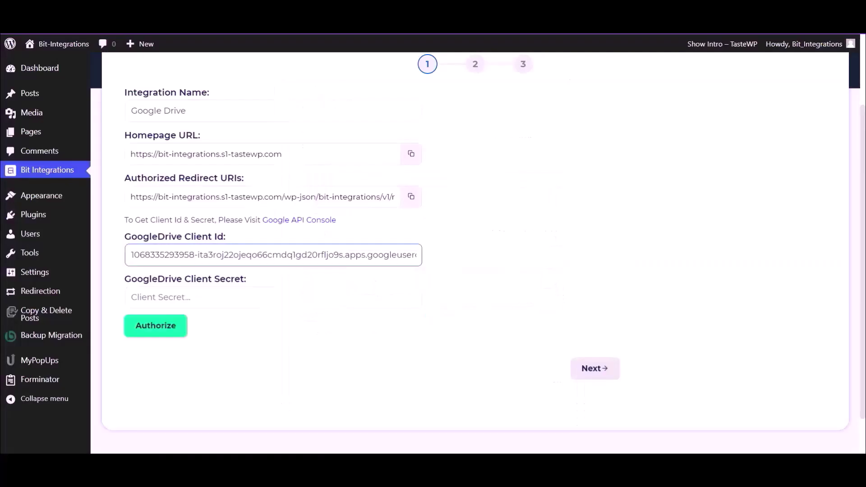
{"action": "left_click", "coordinate": [205, 302]}
{"action": "key", "text": "ctrl+v"}
{"action": "key", "text": "ctrl+v"}
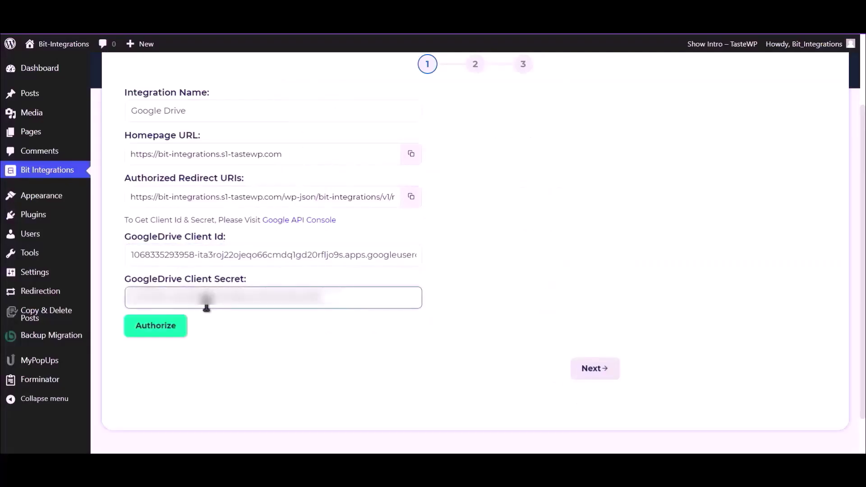
Step: Authorize Google Drive with the Google account, proceeding past the unverified-app warning
{"action": "left_click", "coordinate": [156, 327]}
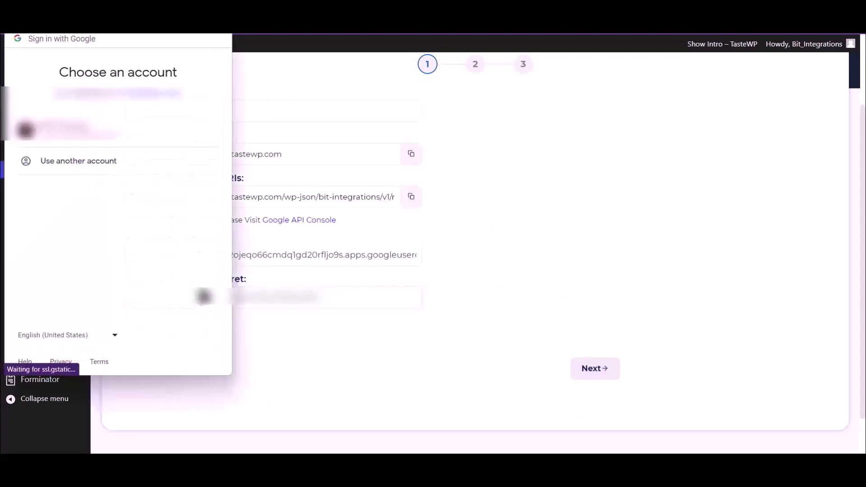
{"action": "left_click", "coordinate": [131, 145]}
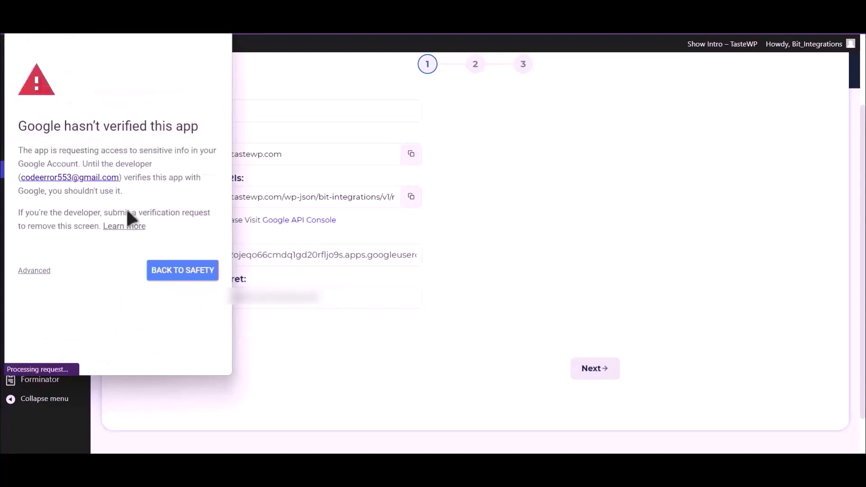
{"action": "left_click", "coordinate": [41, 272]}
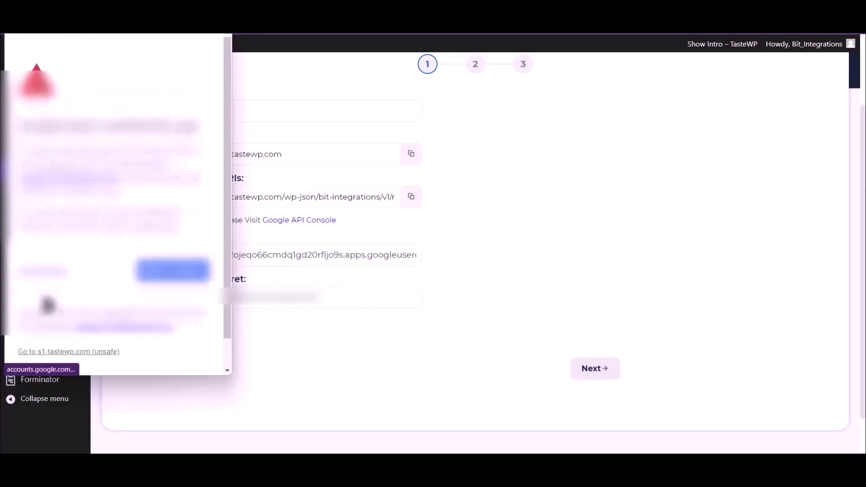
{"action": "left_click", "coordinate": [92, 352]}
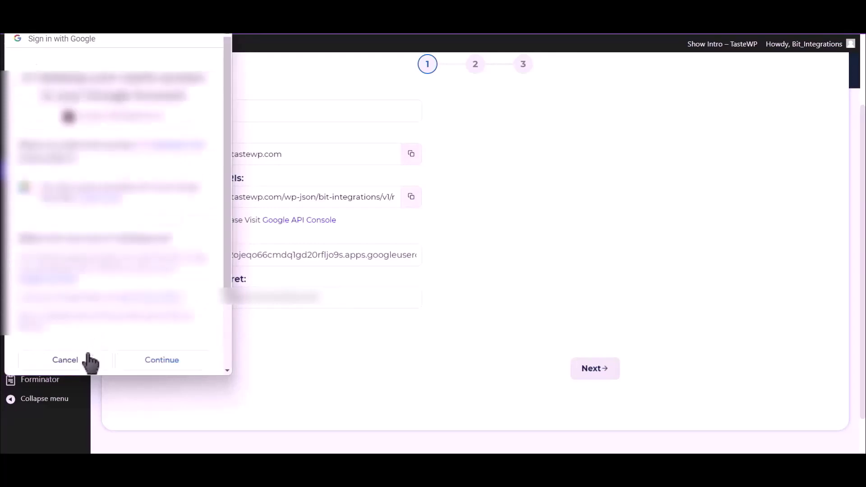
{"action": "left_click", "coordinate": [174, 362]}
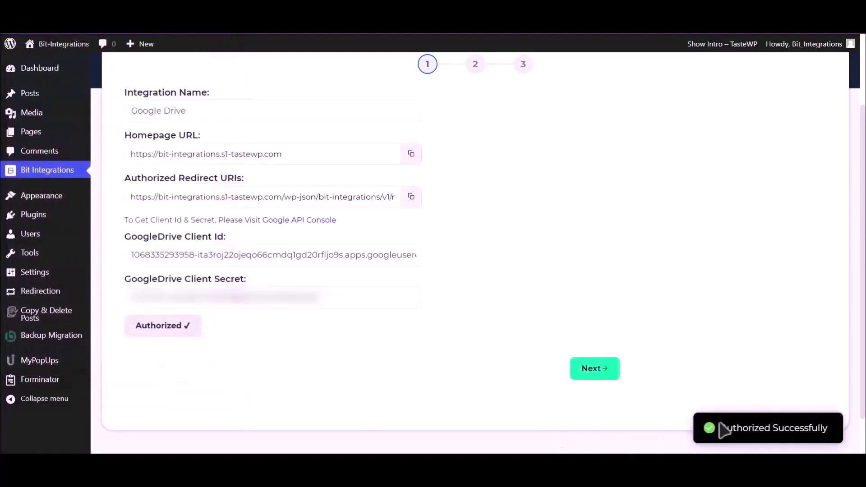
{"action": "left_click_drag", "start_coordinate": [721, 427], "coordinate": [831, 429]}
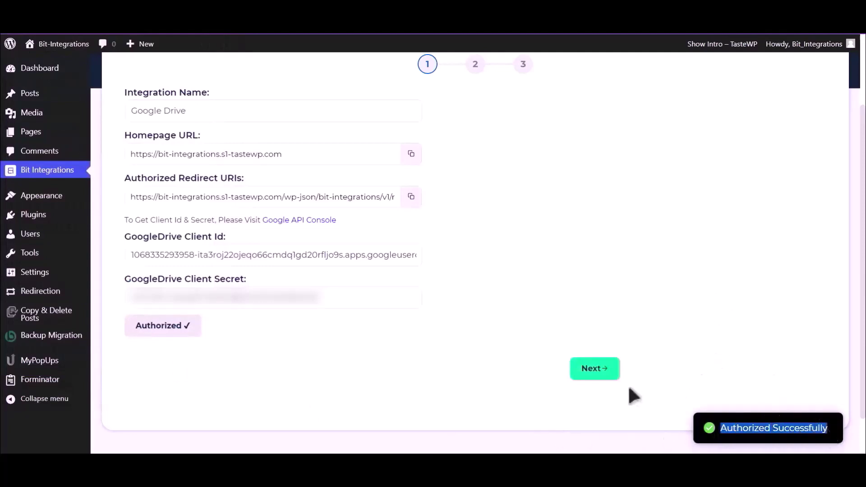
Step: Map File Input 'Upload file-1' to the 'Bit Integrations' Google Drive folder
{"action": "left_click", "coordinate": [600, 371]}
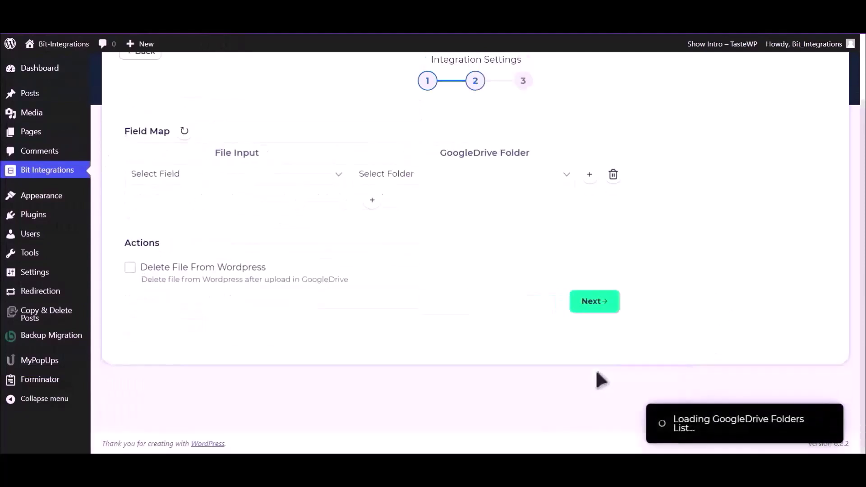
{"action": "left_click", "coordinate": [248, 180]}
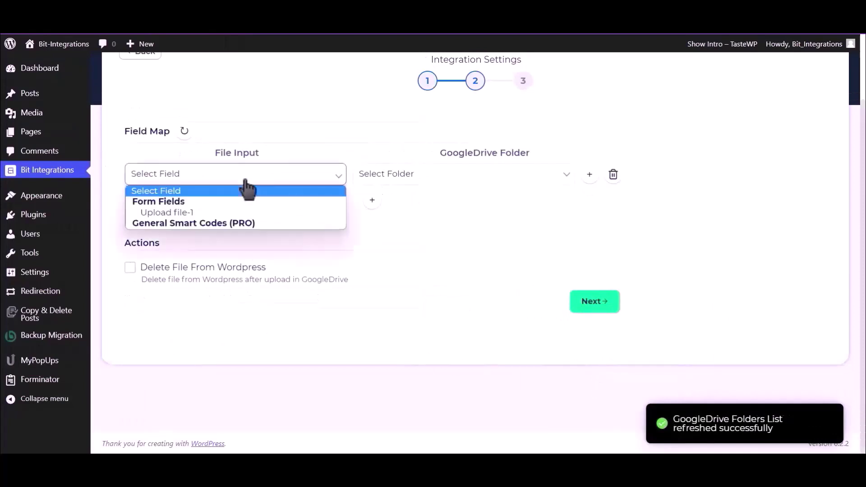
{"action": "left_click", "coordinate": [200, 213]}
{"action": "left_click", "coordinate": [470, 180]}
{"action": "left_click", "coordinate": [449, 202]}
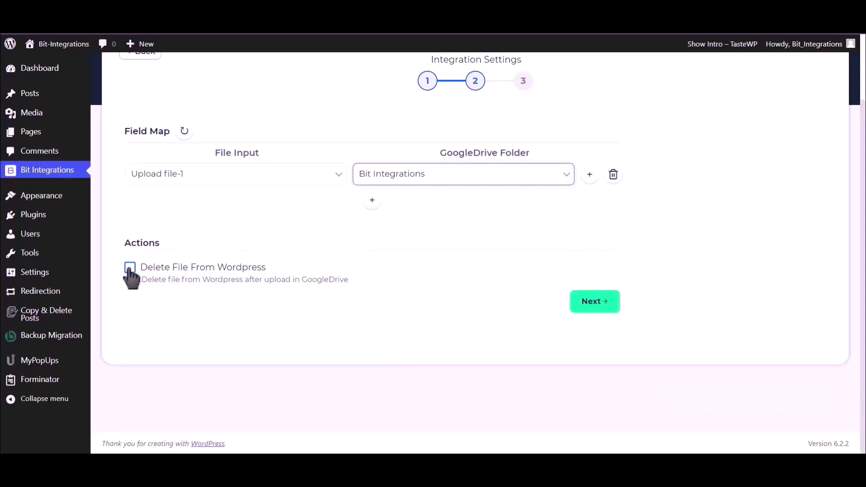
{"action": "left_click", "coordinate": [596, 302]}
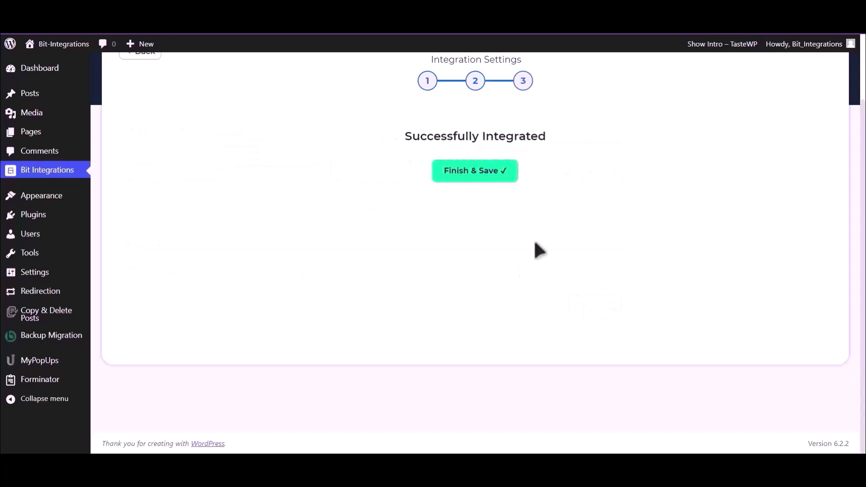
Step: Finish and save the integration, then enter a test name, email and phone on the form
{"action": "left_click", "coordinate": [485, 178]}
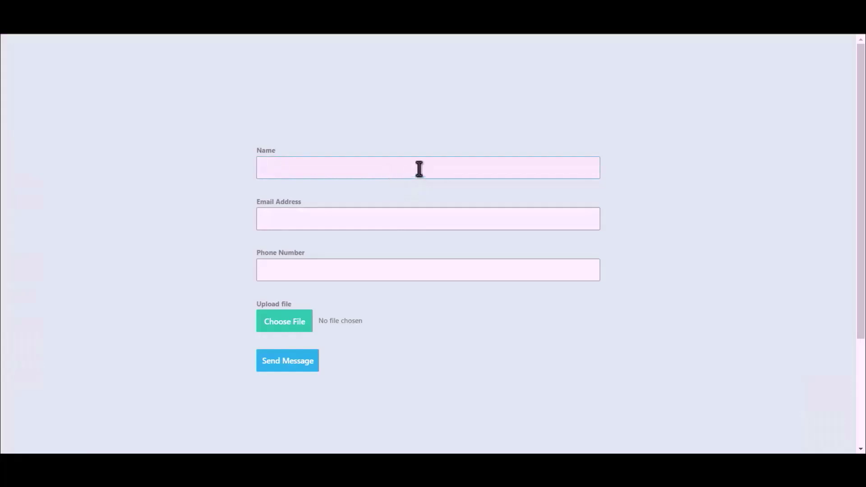
{"action": "type", "text": "BitIntegrat"}
{"action": "type", "text": "ions"}
{"action": "left_click", "coordinate": [420, 216]}
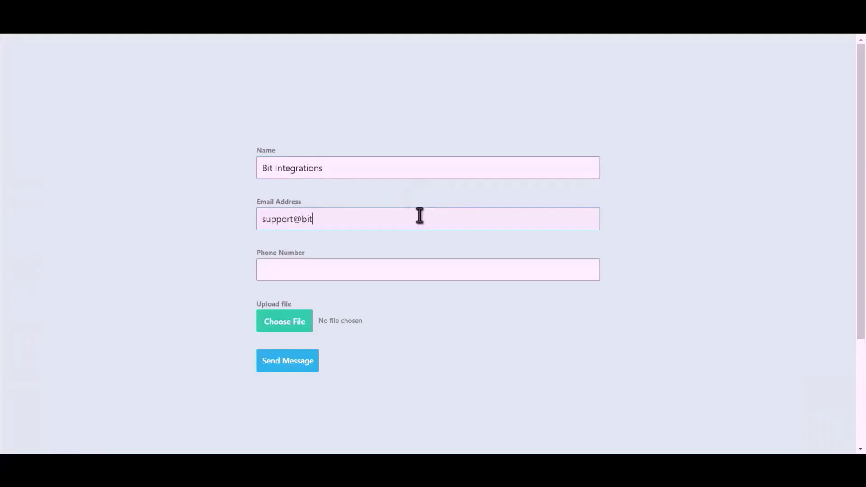
{"action": "left_click", "coordinate": [378, 273]}
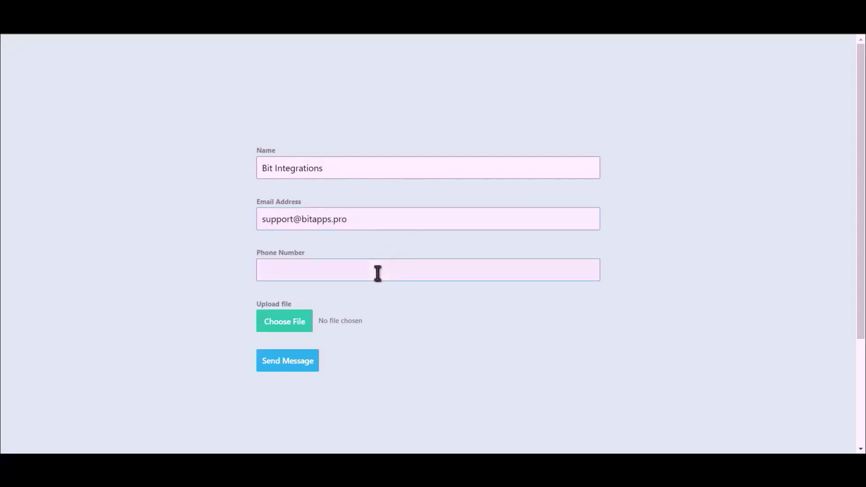
{"action": "type", "text": "444555666"}
Step: Attach Bit Integrations.png and send the test message
{"action": "left_click", "coordinate": [273, 330]}
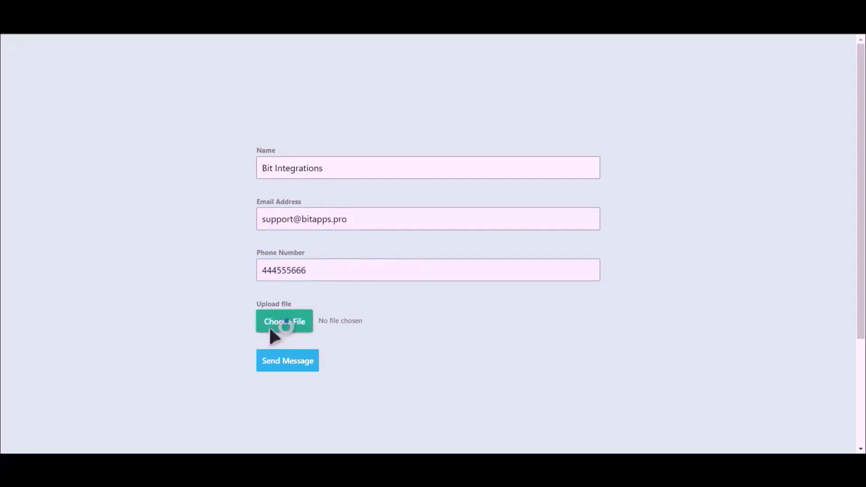
{"action": "left_click", "coordinate": [120, 106]}
{"action": "double_click", "coordinate": [121, 108]}
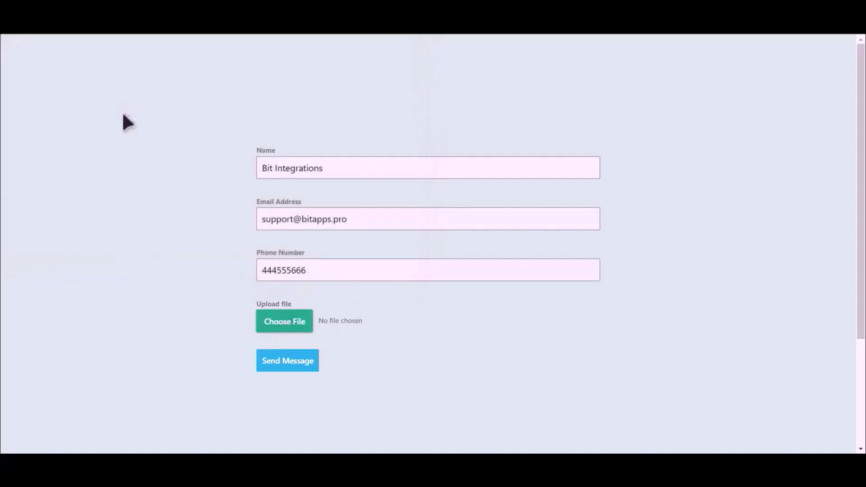
{"action": "left_click", "coordinate": [288, 364]}
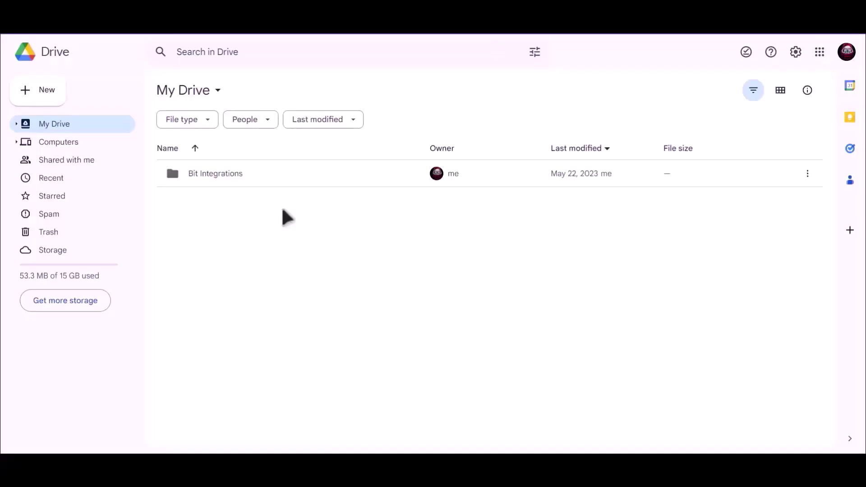
Step: Open the Bit Integrations folder in My Drive to find 7qVS0zKMW7AP-Bit-Integrations.png
{"action": "left_click", "coordinate": [201, 176]}
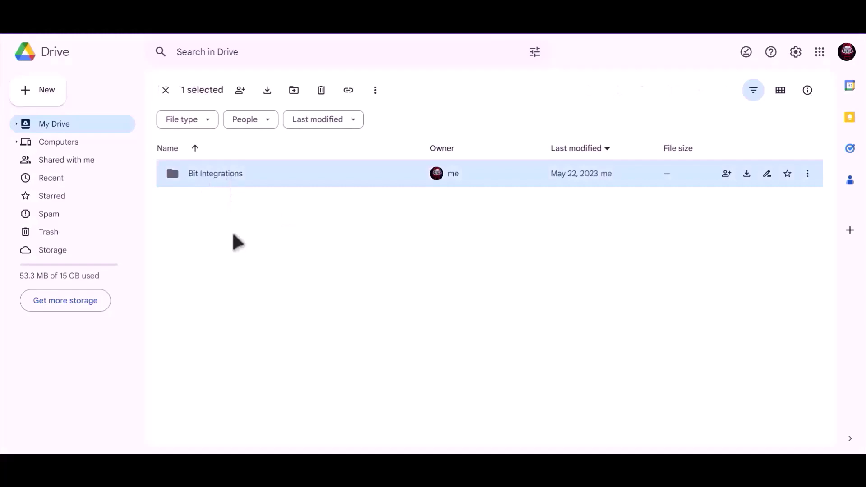
{"action": "key", "text": "Return"}
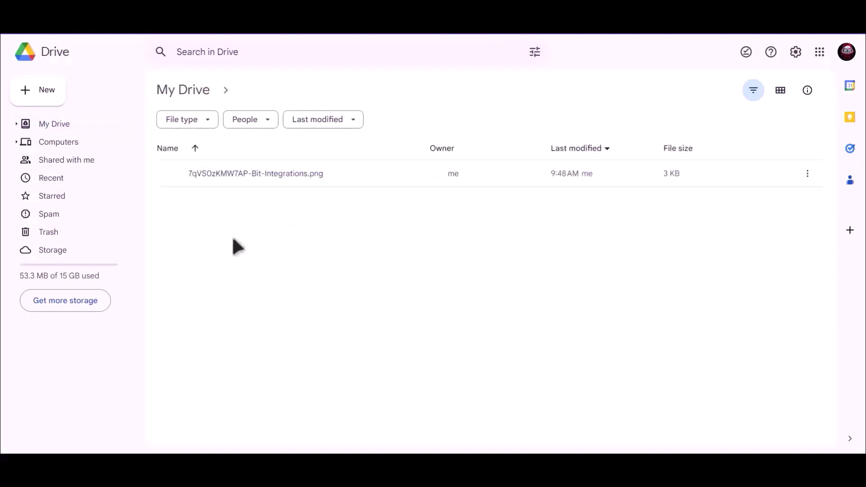